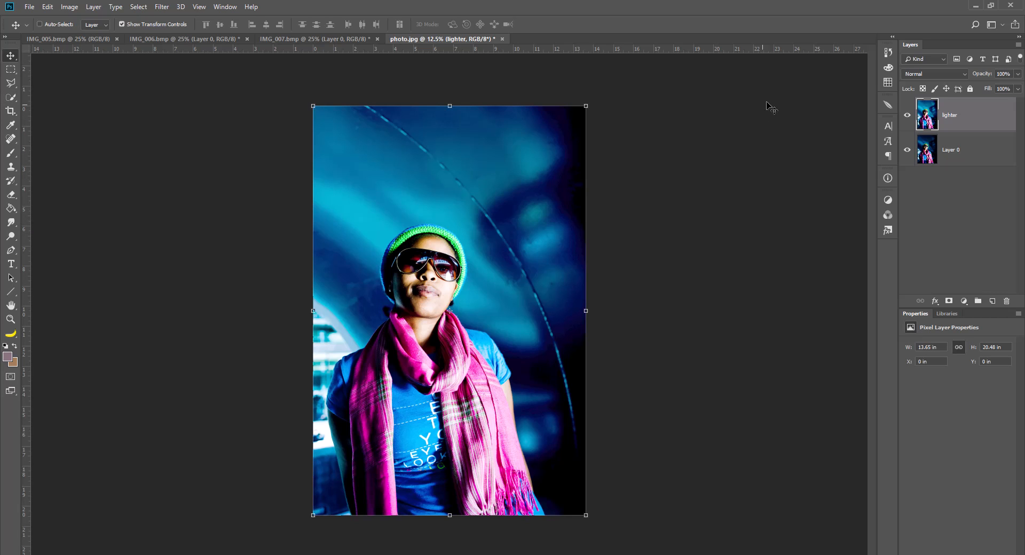
# Step: Compare the photo with the "lighter" layer hidden and shown
pyautogui.click(907, 116)
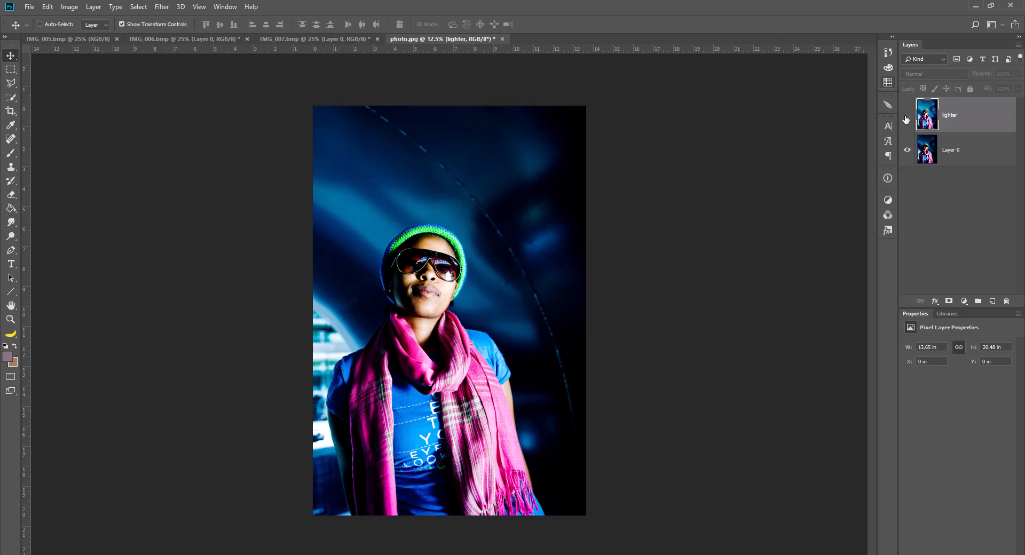
pyautogui.click(907, 116)
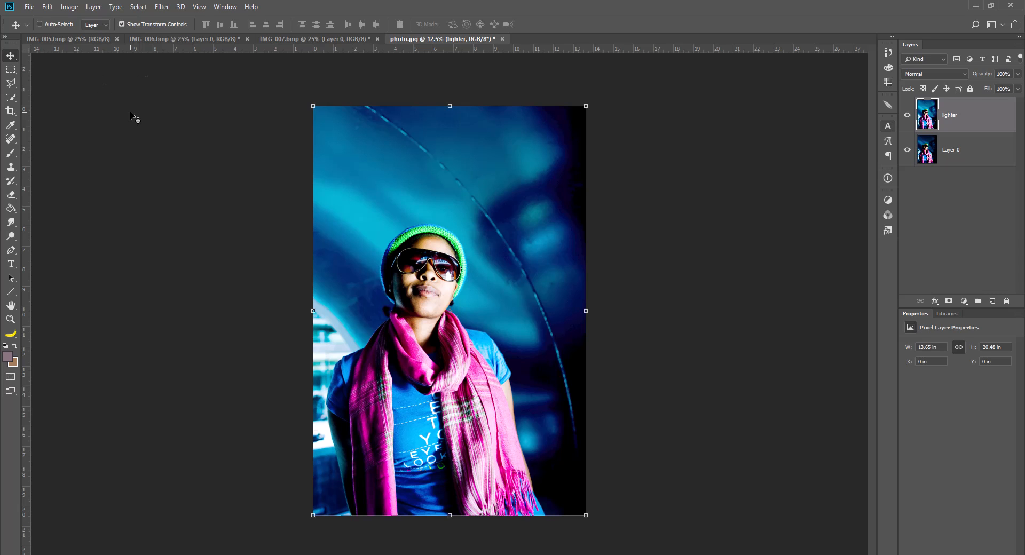
# Step: Select the whole background around the woman with the Quick Selection tool, adding the bright area beside her left-side arm
pyautogui.click(10, 97)
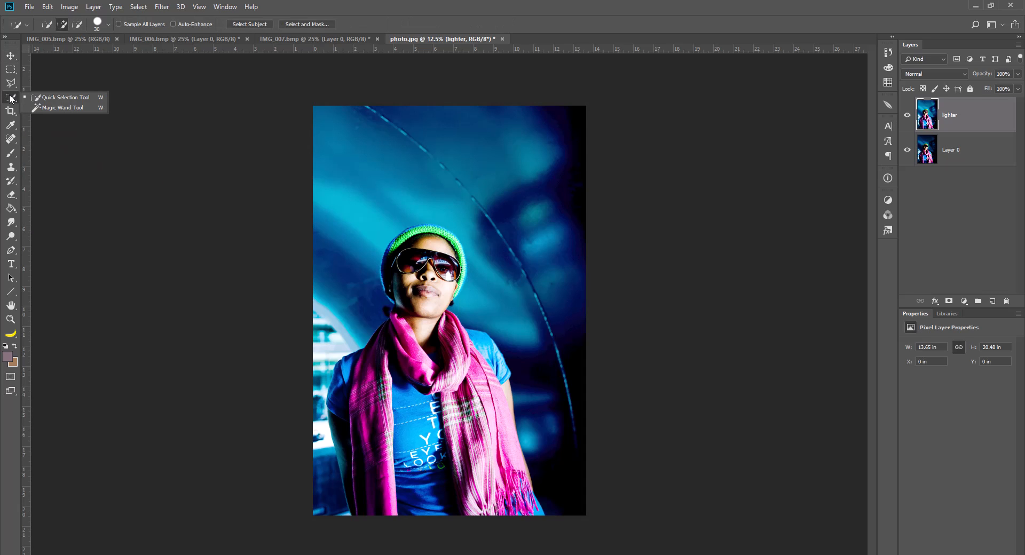
pyautogui.click(80, 97)
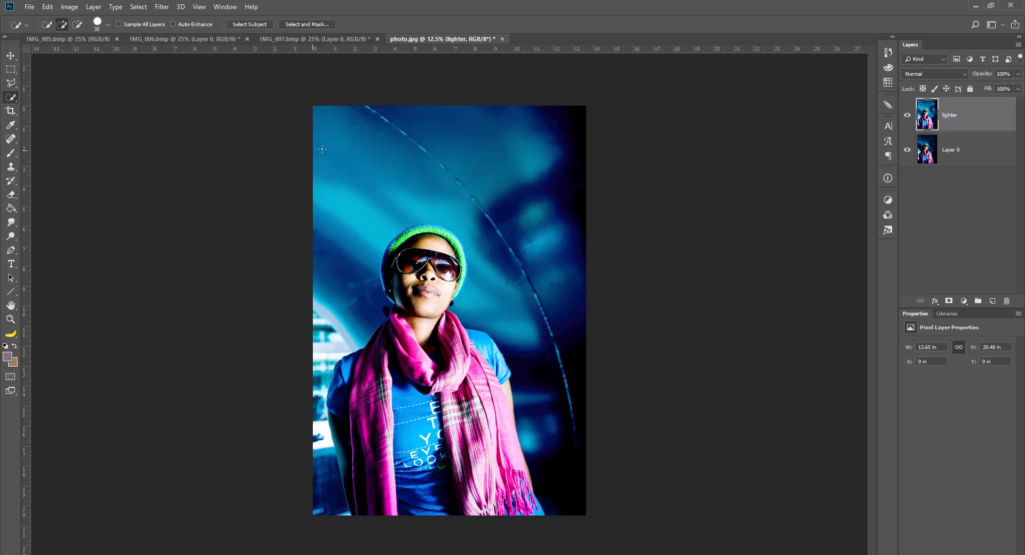
pyautogui.moveTo(333, 232)
pyautogui.mouseDown()
pyautogui.moveTo(366, 205)
pyautogui.moveTo(437, 184)
pyautogui.moveTo(496, 187)
pyautogui.mouseUp()
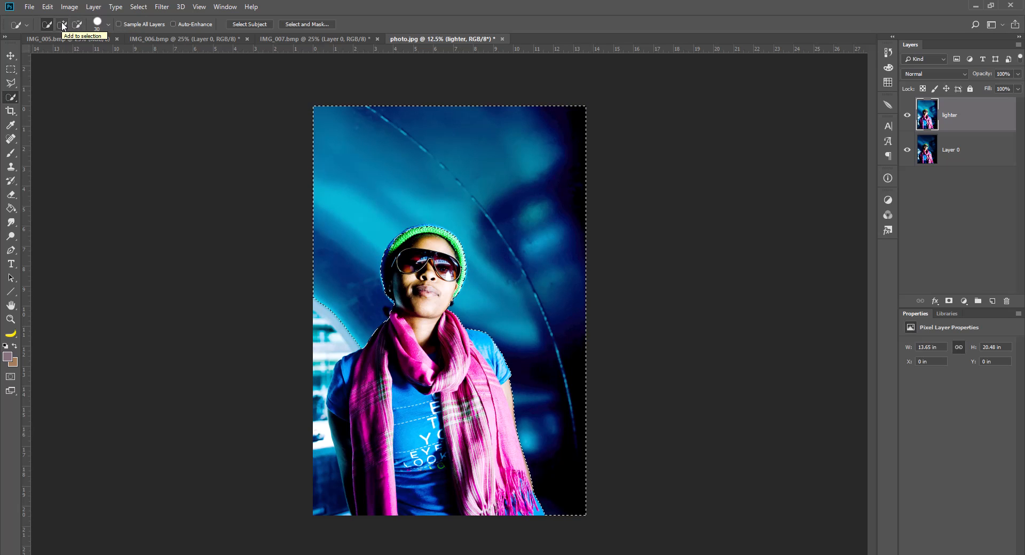
pyautogui.click(63, 25)
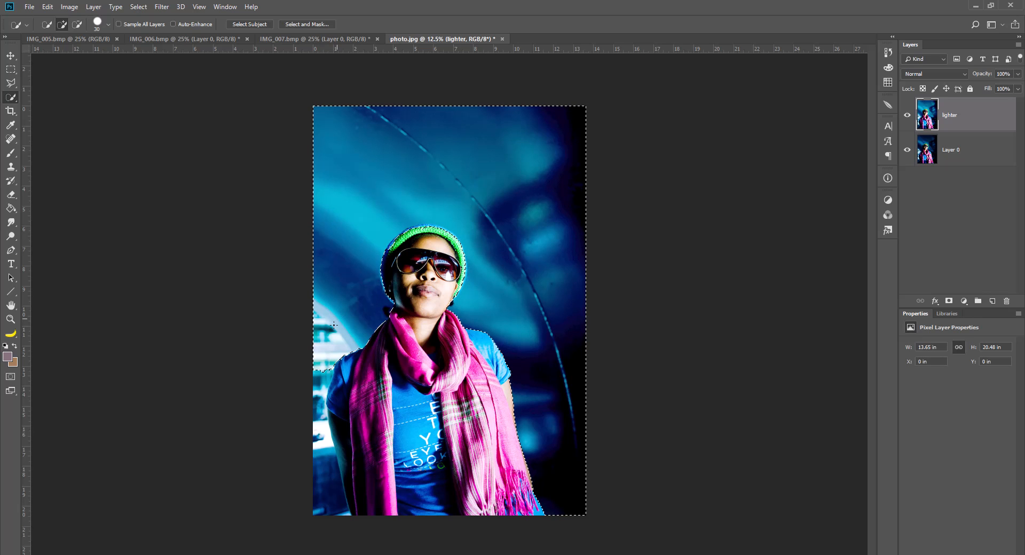
pyautogui.moveTo(322, 368); pyautogui.dragTo(323, 461)
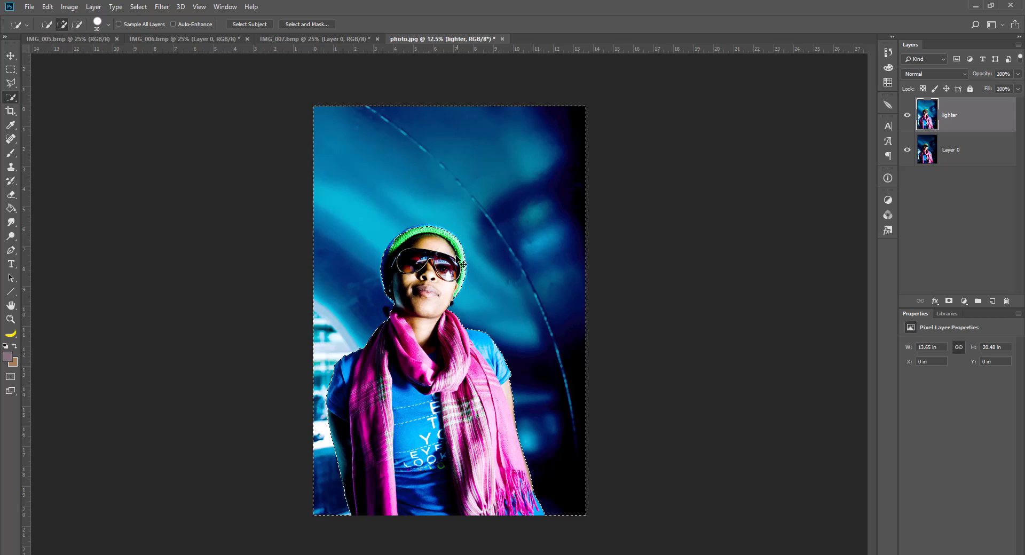
# Step: Zoom in on the head and subtract the hat's upper-left edge from the selection with the Lasso tool
pyautogui.hotkey('ctrl', '+')
pyautogui.hotkey('ctrl', '+')
pyautogui.hotkey('ctrl', '+')
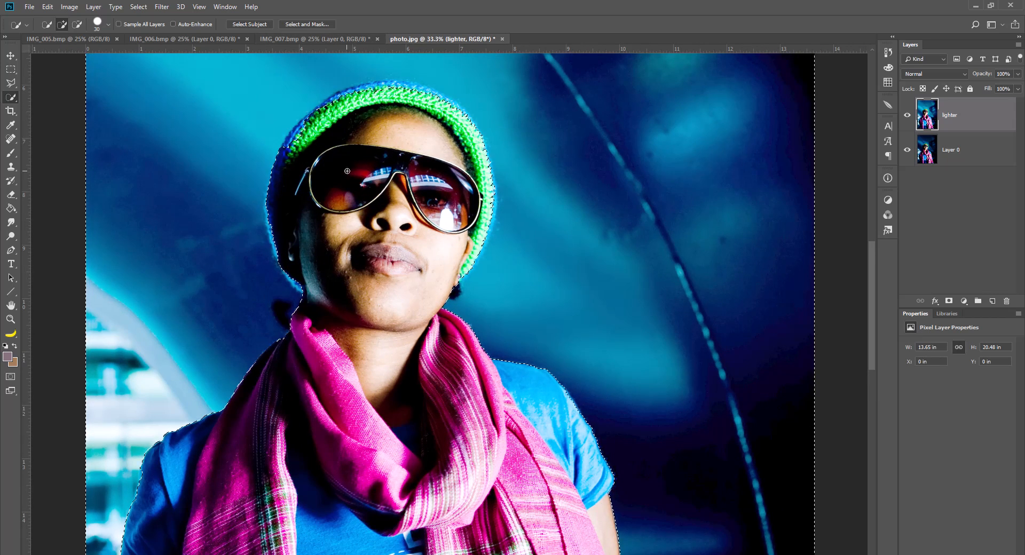
pyautogui.moveTo(354, 194); pyautogui.dragTo(423, 226)
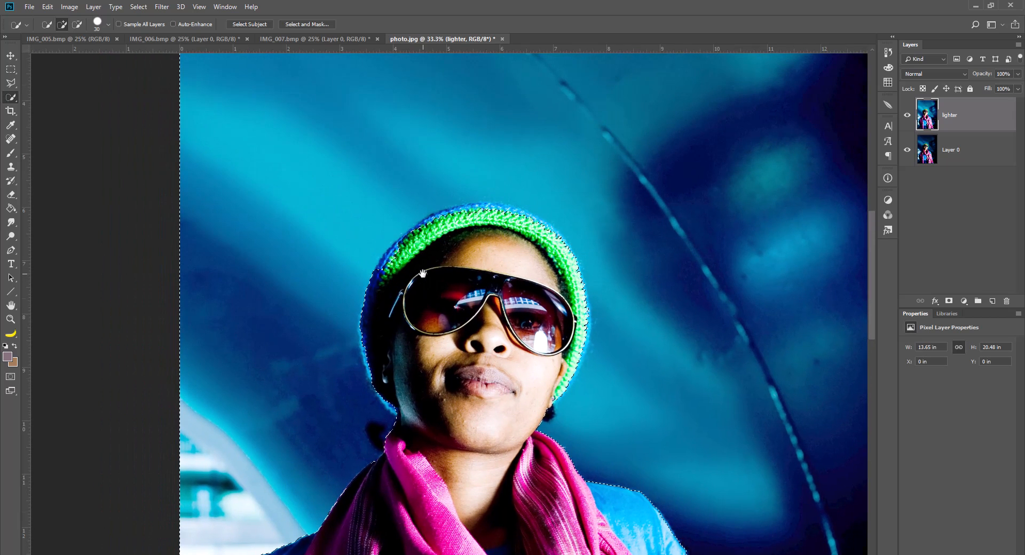
pyautogui.hotkey('ctrl', '+')
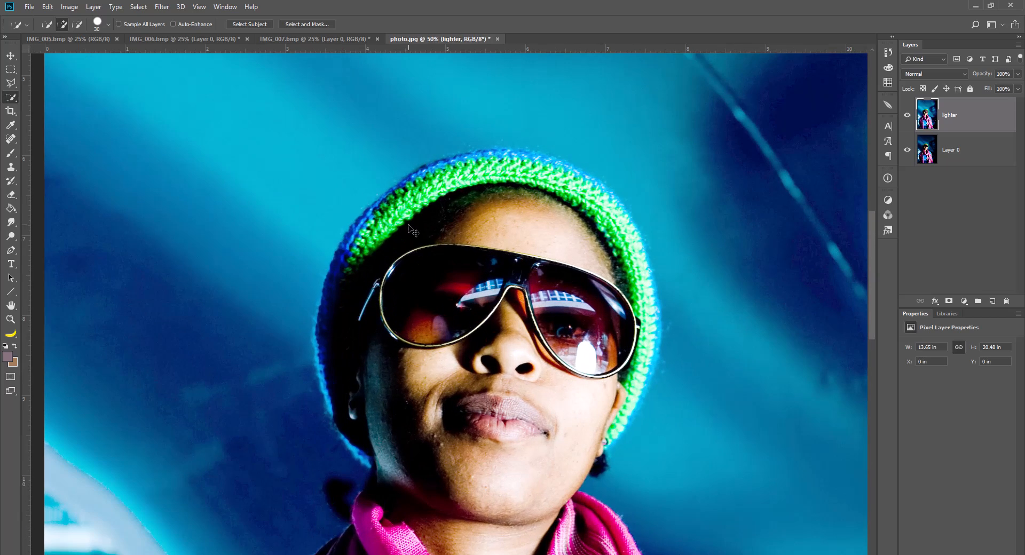
pyautogui.moveTo(305, 376); pyautogui.dragTo(322, 335)
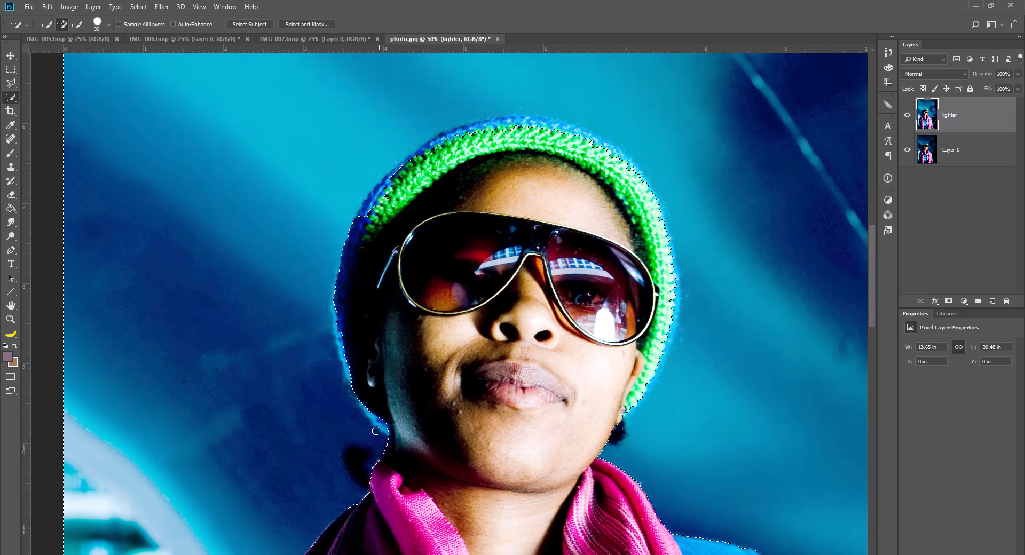
pyautogui.moveTo(444, 197); pyautogui.dragTo(463, 265)
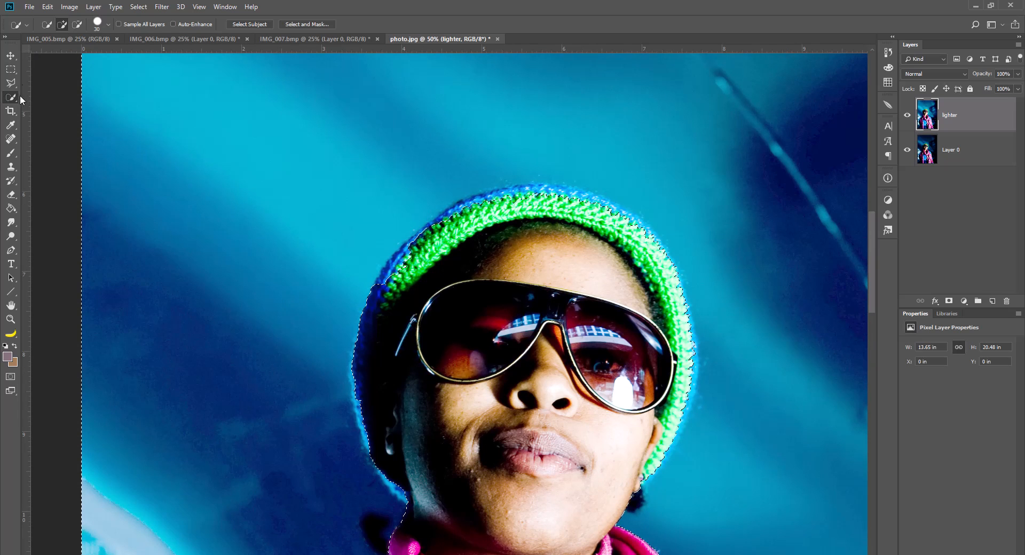
pyautogui.click(11, 82)
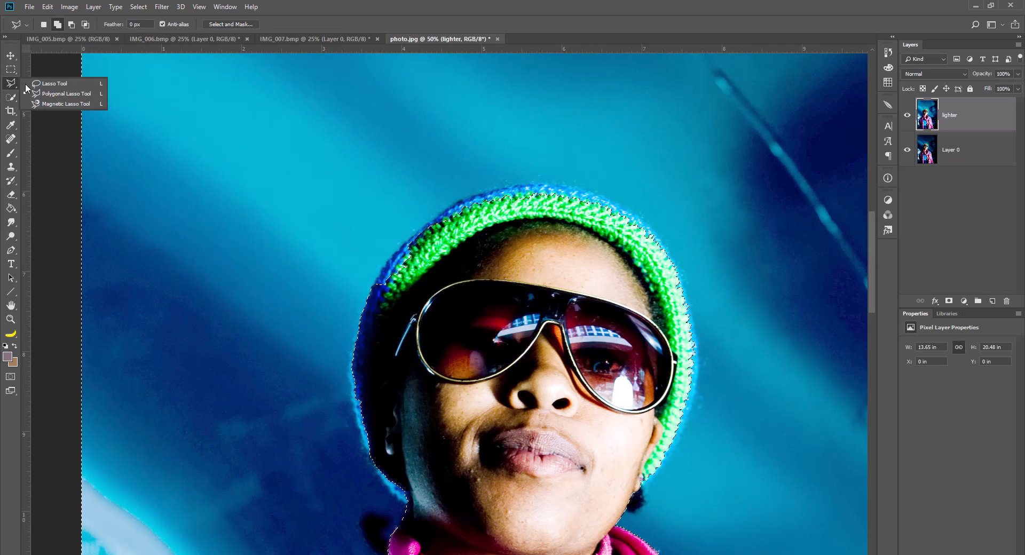
pyautogui.click(48, 85)
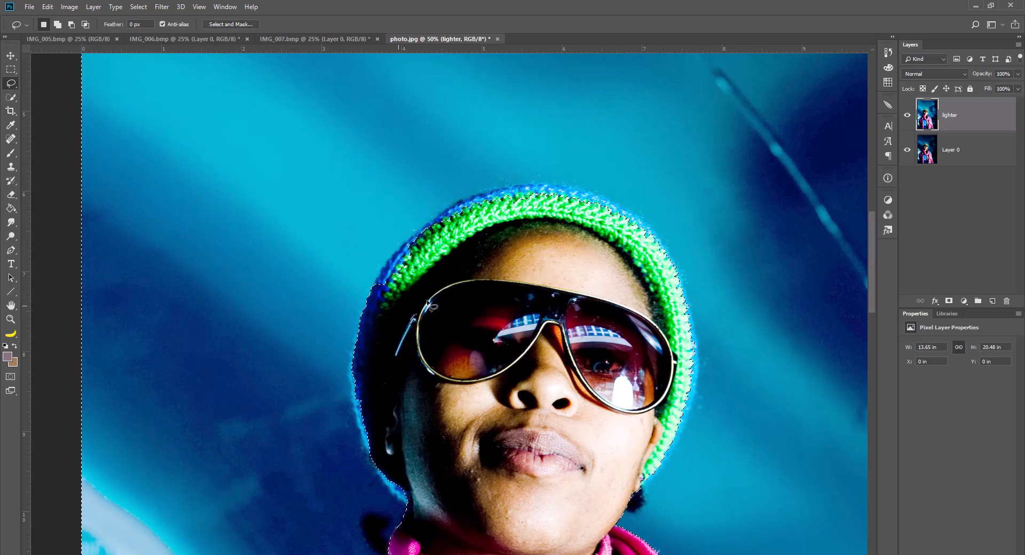
pyautogui.click(71, 25)
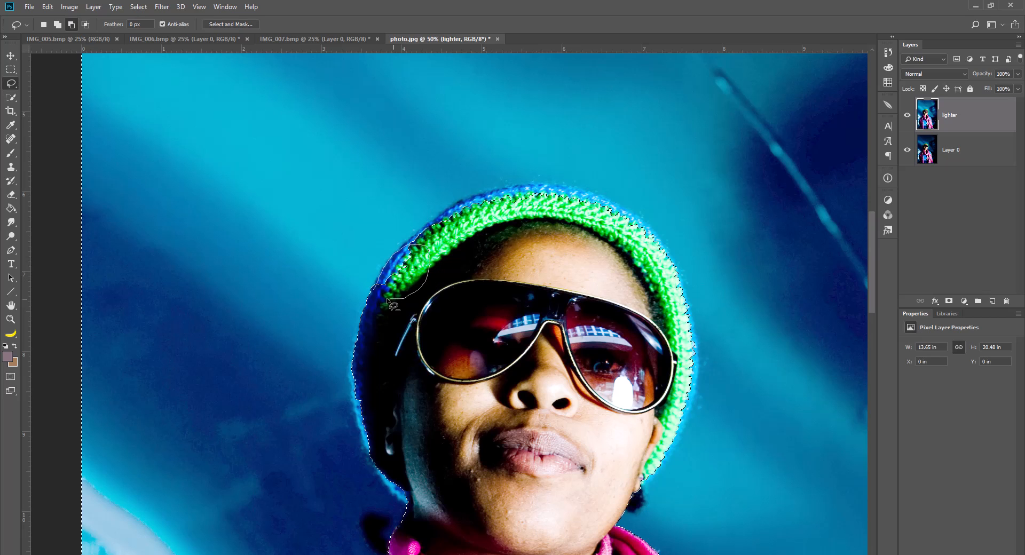
pyautogui.moveTo(382, 304); pyautogui.dragTo(382, 302)
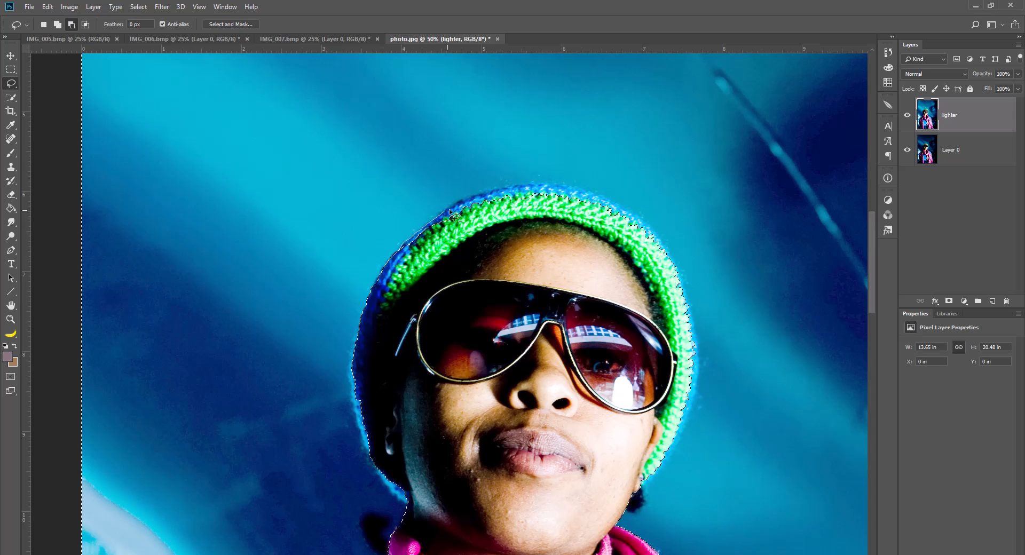
# Step: Subtract the blue knitted edge along the hat's top and right side from the background selection with the Lasso
pyautogui.moveTo(457, 226); pyautogui.dragTo(415, 252)
pyautogui.moveTo(446, 212)
pyautogui.mouseDown()
pyautogui.moveTo(503, 199)
pyautogui.moveTo(458, 228)
pyautogui.moveTo(485, 193)
pyautogui.moveTo(549, 187)
pyautogui.moveTo(560, 204)
pyautogui.moveTo(494, 212)
pyautogui.moveTo(510, 194)
pyautogui.mouseUp()
pyautogui.moveTo(571, 202)
pyautogui.mouseDown()
pyautogui.moveTo(579, 189)
pyautogui.moveTo(605, 210)
pyautogui.moveTo(579, 217)
pyautogui.moveTo(563, 207)
pyautogui.moveTo(594, 199)
pyautogui.moveTo(586, 194)
pyautogui.moveTo(614, 202)
pyautogui.moveTo(638, 228)
pyautogui.moveTo(600, 228)
pyautogui.moveTo(633, 214)
pyautogui.mouseUp()
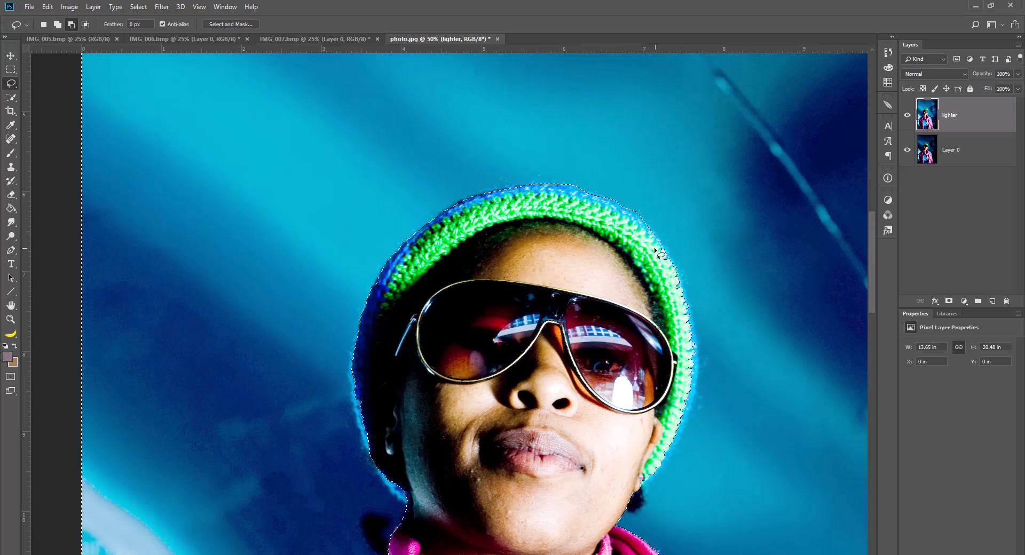
pyautogui.moveTo(619, 236)
pyautogui.mouseDown()
pyautogui.moveTo(463, 165)
pyautogui.moveTo(450, 142)
pyautogui.mouseUp()
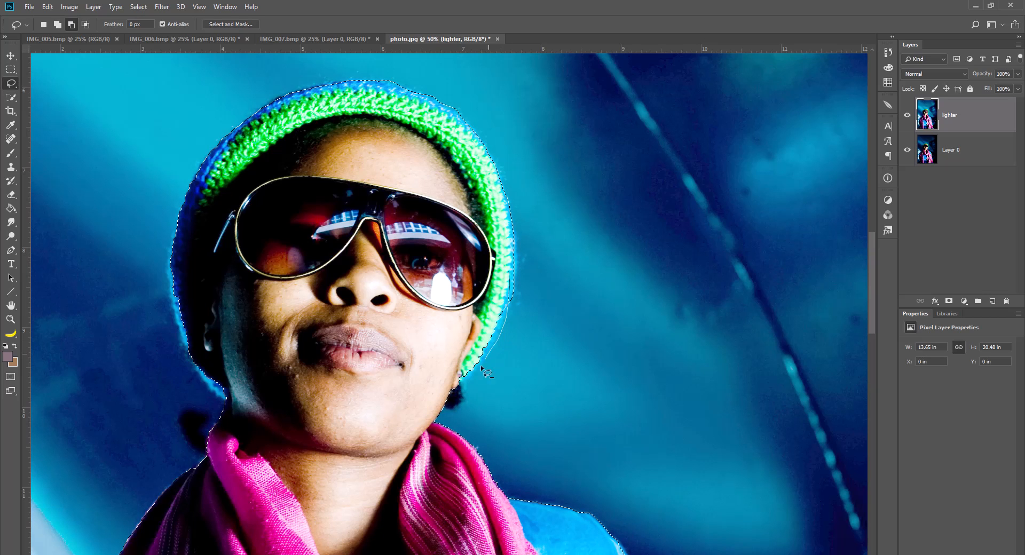
pyautogui.moveTo(451, 391); pyautogui.dragTo(441, 385)
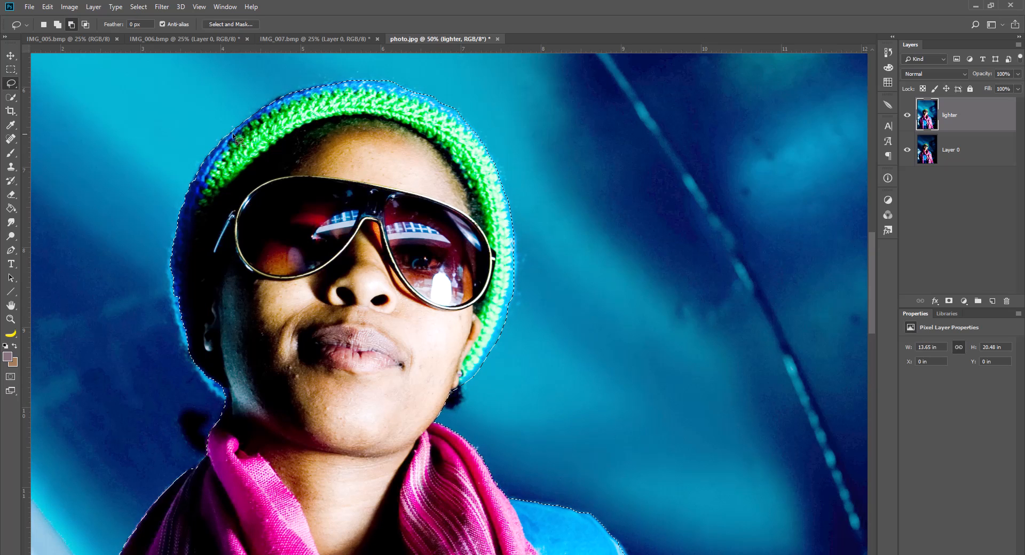
# Step: Add the missed background beside the hat's lower-right edge to the selection and subtract the dark tuft below the hat
pyautogui.click(58, 25)
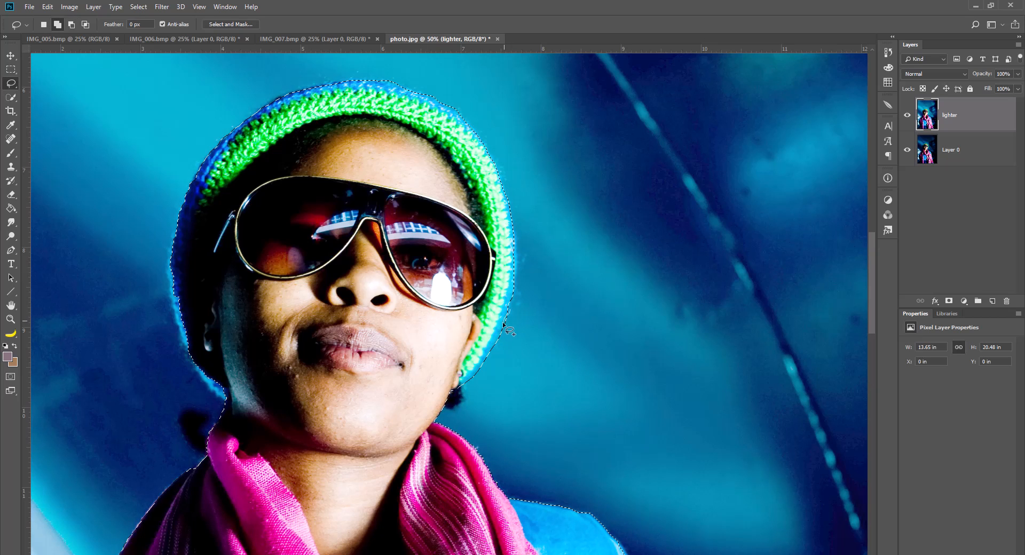
pyautogui.moveTo(505, 356); pyautogui.dragTo(502, 329)
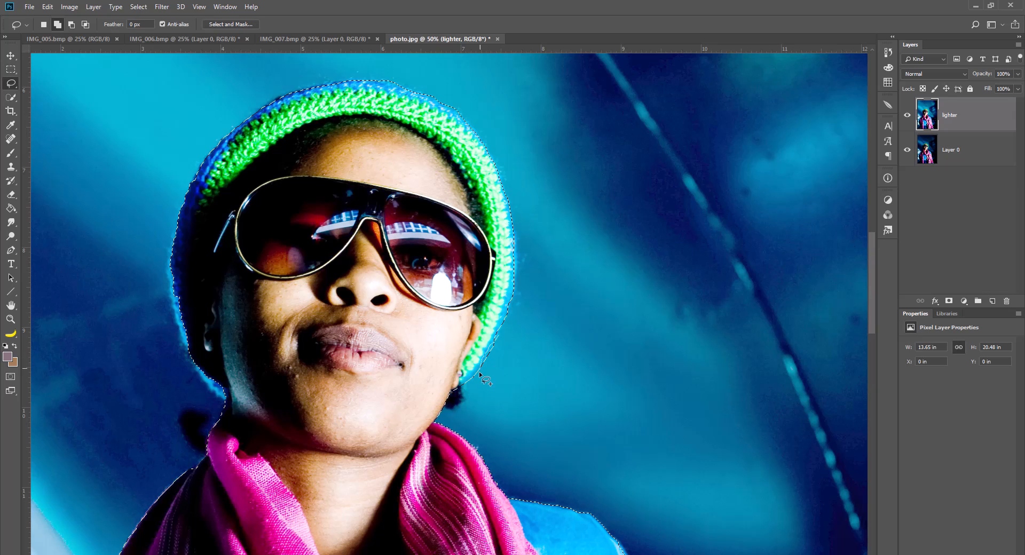
pyautogui.moveTo(506, 342); pyautogui.dragTo(476, 378)
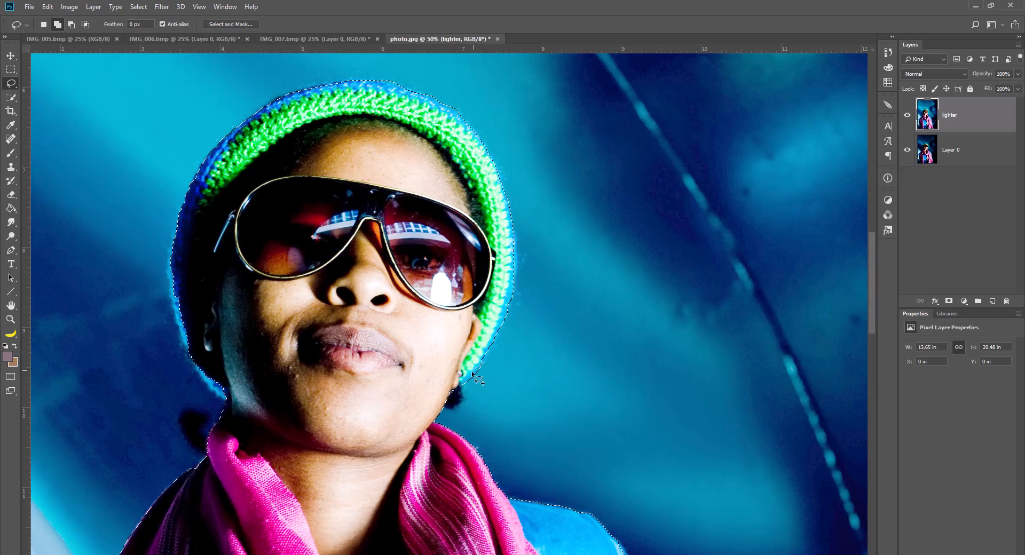
pyautogui.moveTo(503, 357); pyautogui.dragTo(473, 389)
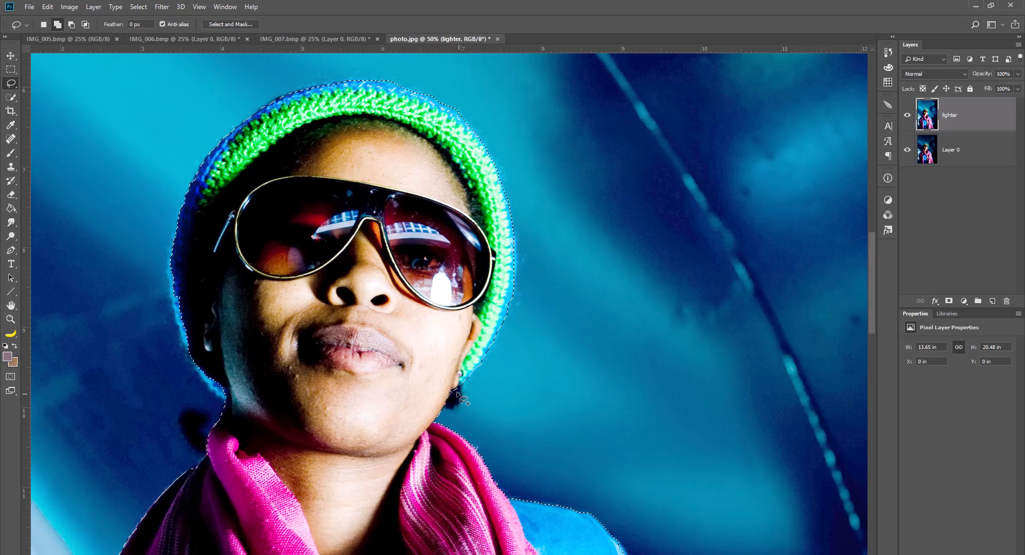
pyautogui.click(71, 24)
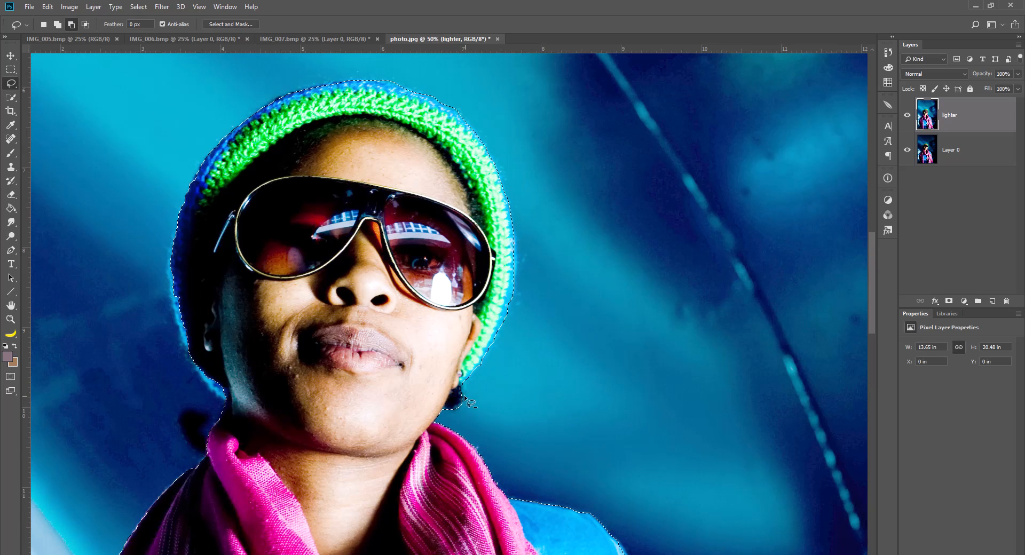
# Step: Check the selection edge along the body and correct it with the Lasso where the left-side sleeve meets the arm
pyautogui.scroll(-3, 466, 375)
pyautogui.scroll(-2, 467, 376)
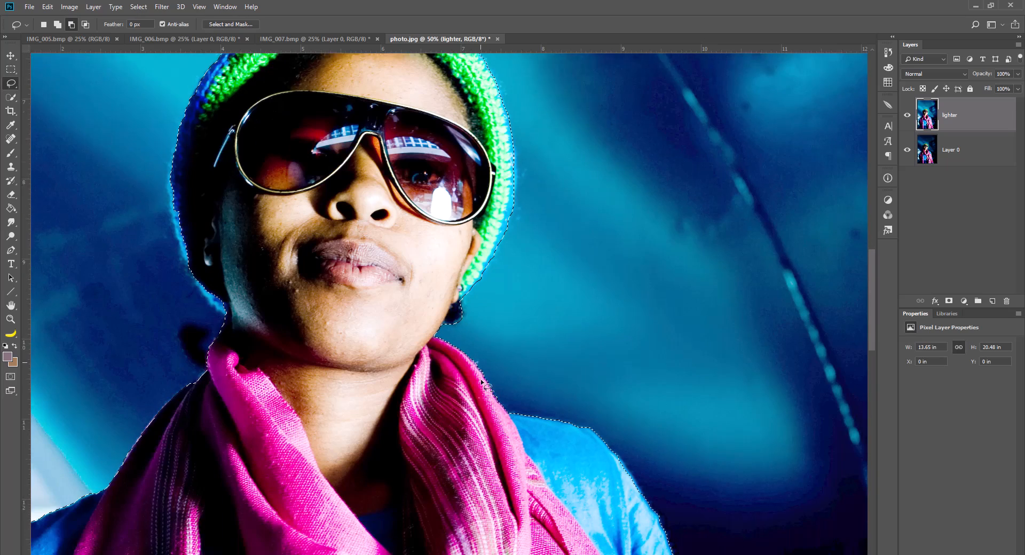
pyautogui.moveTo(519, 415); pyautogui.dragTo(353, 234)
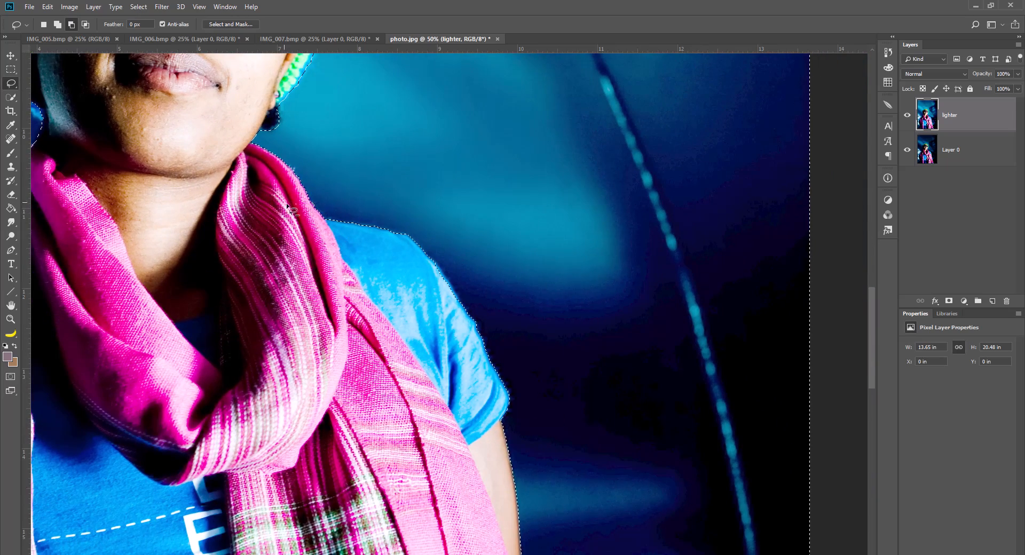
pyautogui.moveTo(505, 393); pyautogui.dragTo(404, 211)
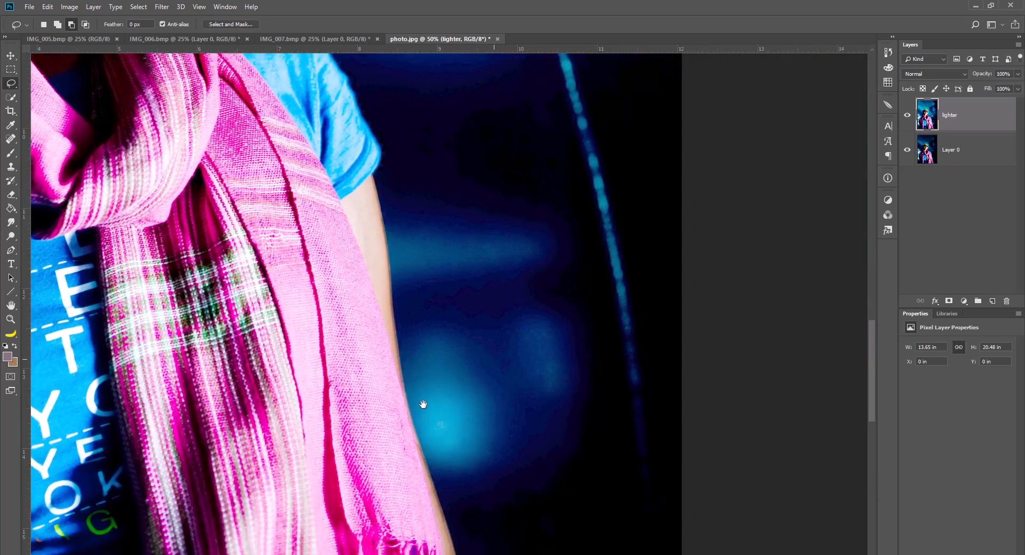
pyautogui.moveTo(454, 449); pyautogui.dragTo(405, 275)
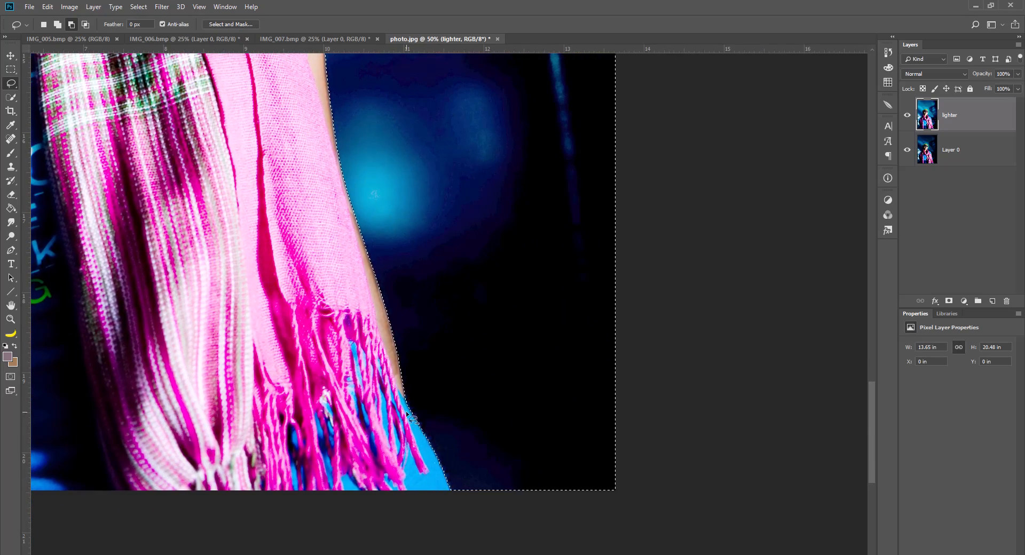
pyautogui.moveTo(469, 476); pyautogui.dragTo(532, 425)
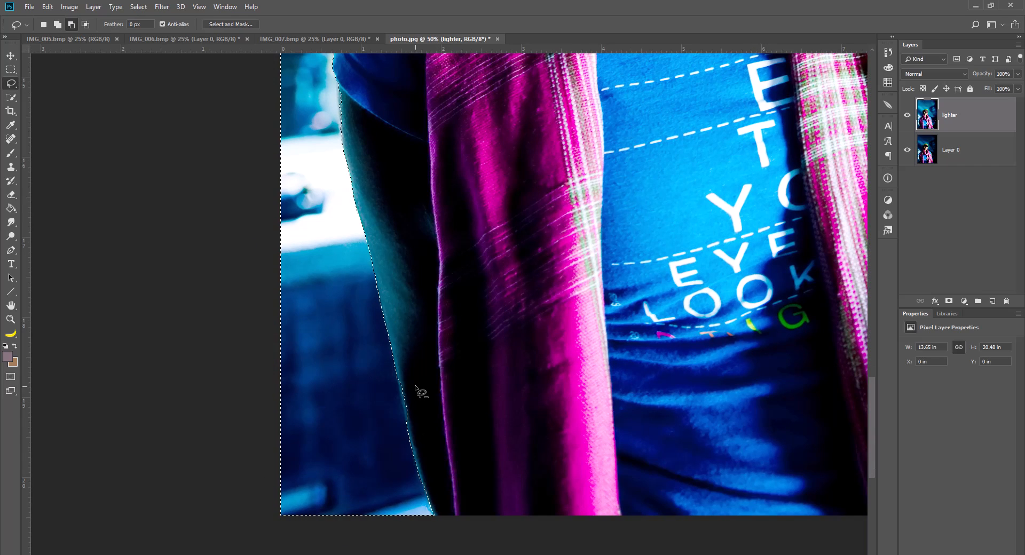
pyautogui.moveTo(378, 239); pyautogui.dragTo(395, 343)
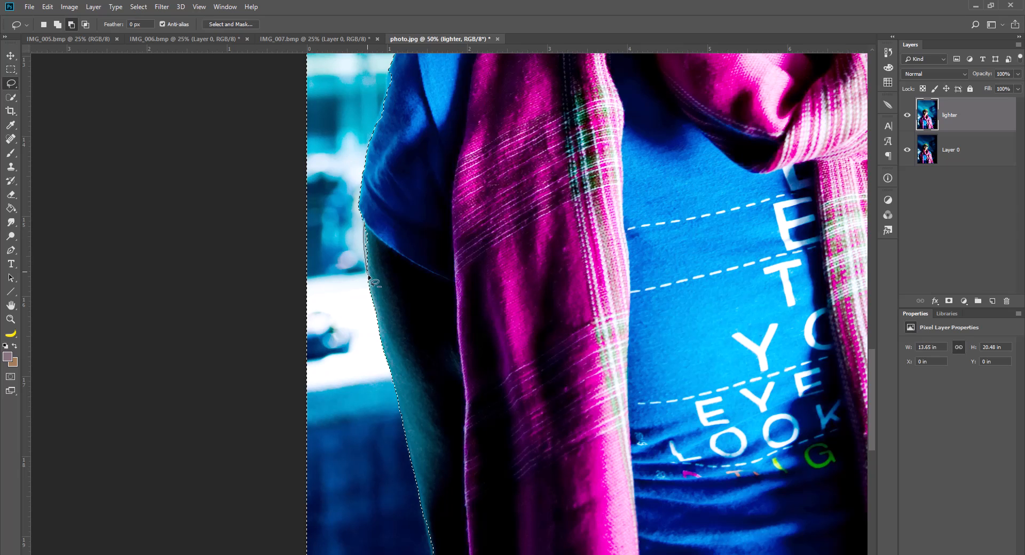
pyautogui.moveTo(383, 187); pyautogui.dragTo(375, 343)
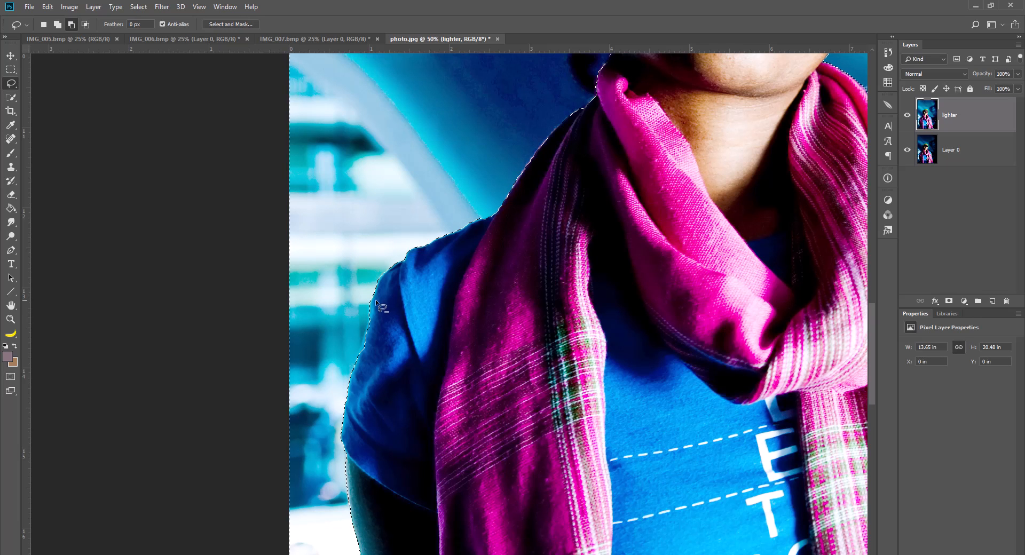
# Step: Refine the selection along the hat's lower-left edge and neck by subtracting the leftover parts with the Lasso
pyautogui.moveTo(401, 301)
pyautogui.mouseDown()
pyautogui.moveTo(371, 327)
pyautogui.moveTo(417, 306)
pyautogui.moveTo(333, 375)
pyautogui.mouseUp()
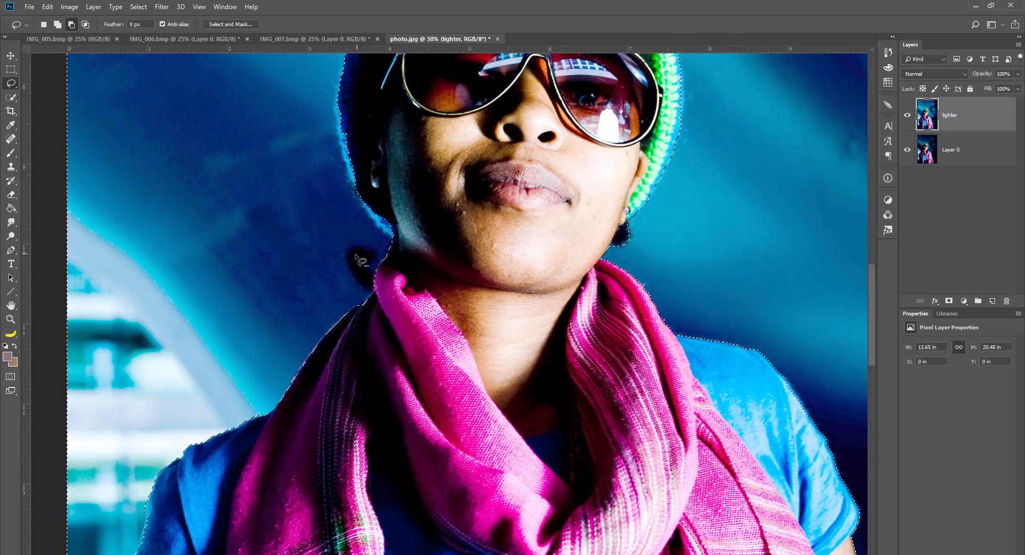
pyautogui.moveTo(400, 226); pyautogui.dragTo(434, 353)
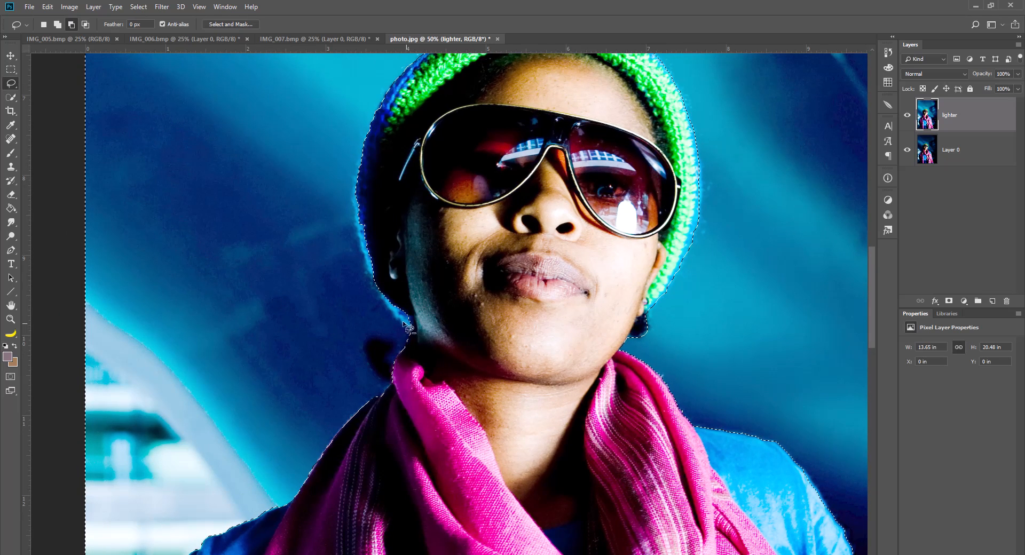
pyautogui.moveTo(411, 283); pyautogui.dragTo(428, 323)
pyautogui.moveTo(397, 289); pyautogui.dragTo(418, 325)
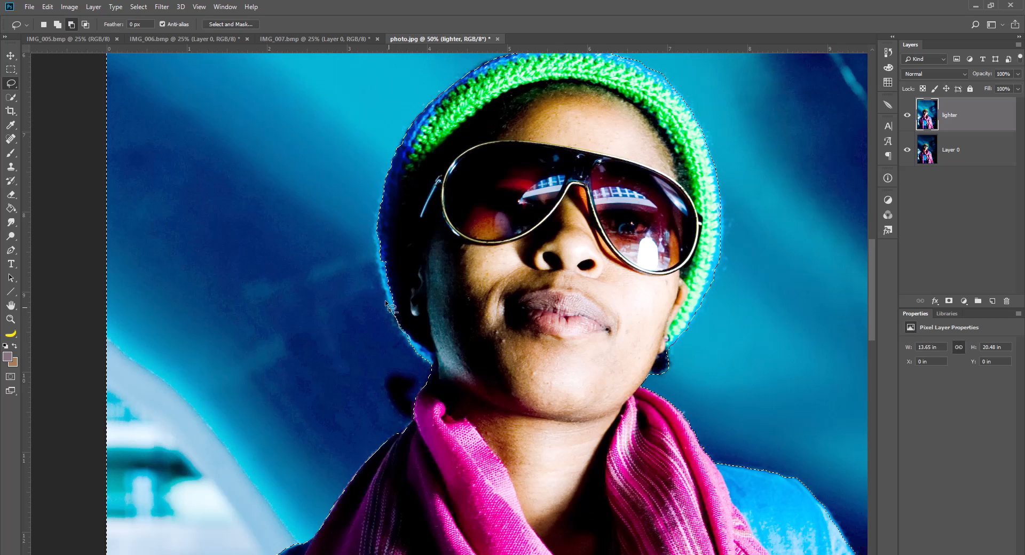
pyautogui.moveTo(409, 187); pyautogui.dragTo(410, 330)
pyautogui.moveTo(516, 136)
pyautogui.mouseDown()
pyautogui.moveTo(507, 261)
pyautogui.moveTo(438, 210)
pyautogui.moveTo(399, 197)
pyautogui.mouseUp()
pyautogui.hotkey('ctrl', '-')
pyautogui.hotkey('ctrl', '-')
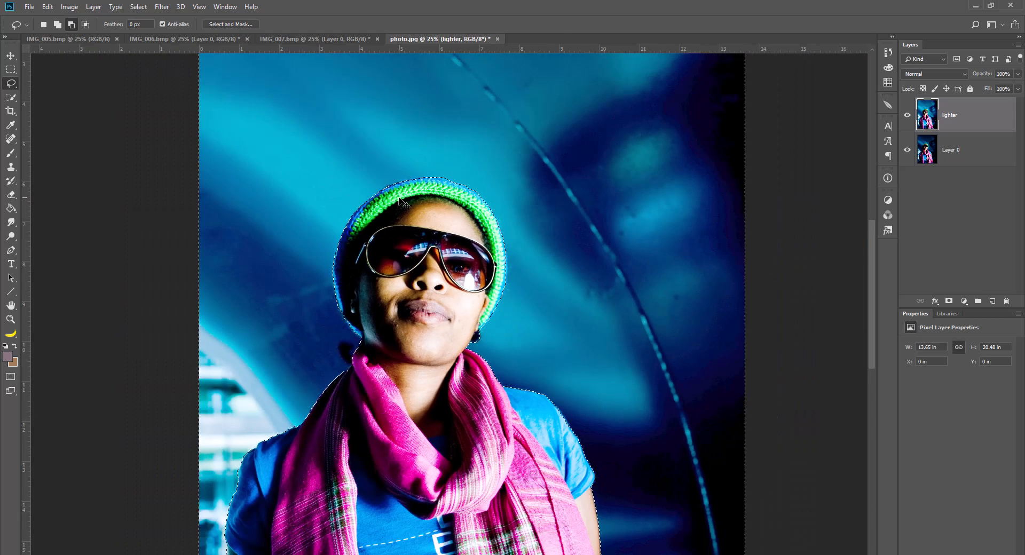
# Step: Hide the "lighter" layer and delete the selected background around the woman from Layer 0, clearing the selection
pyautogui.hotkey('ctrl', '-')
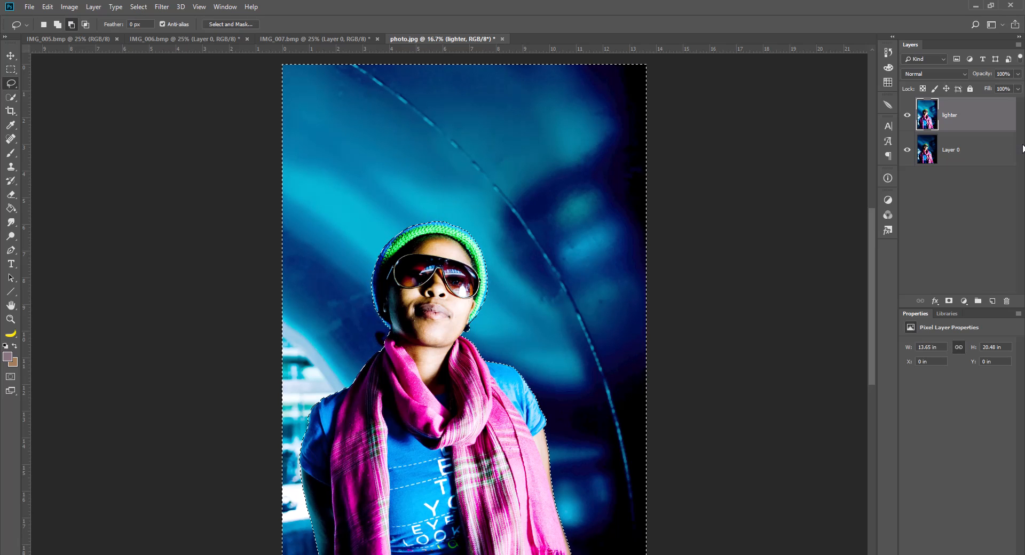
pyautogui.click(908, 116)
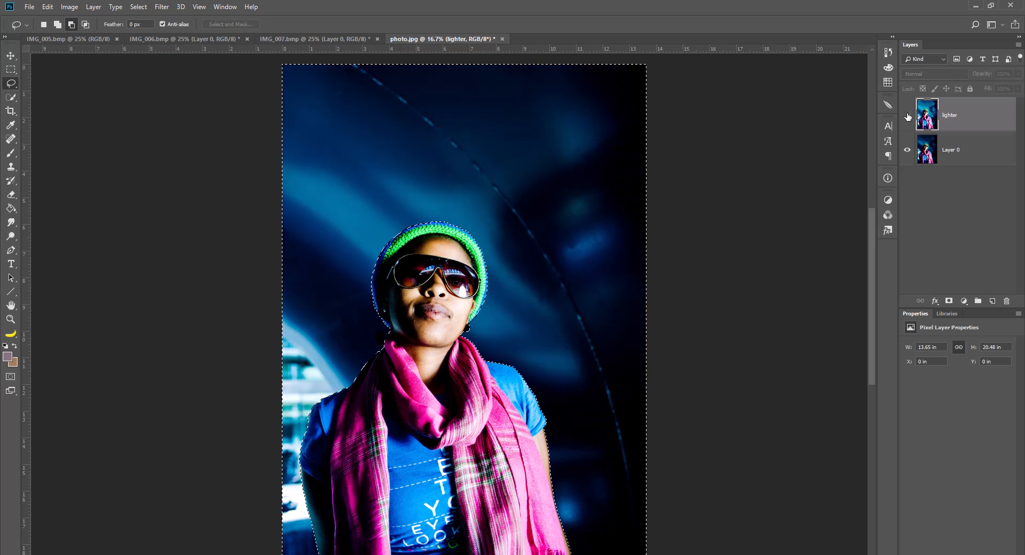
pyautogui.click(958, 151)
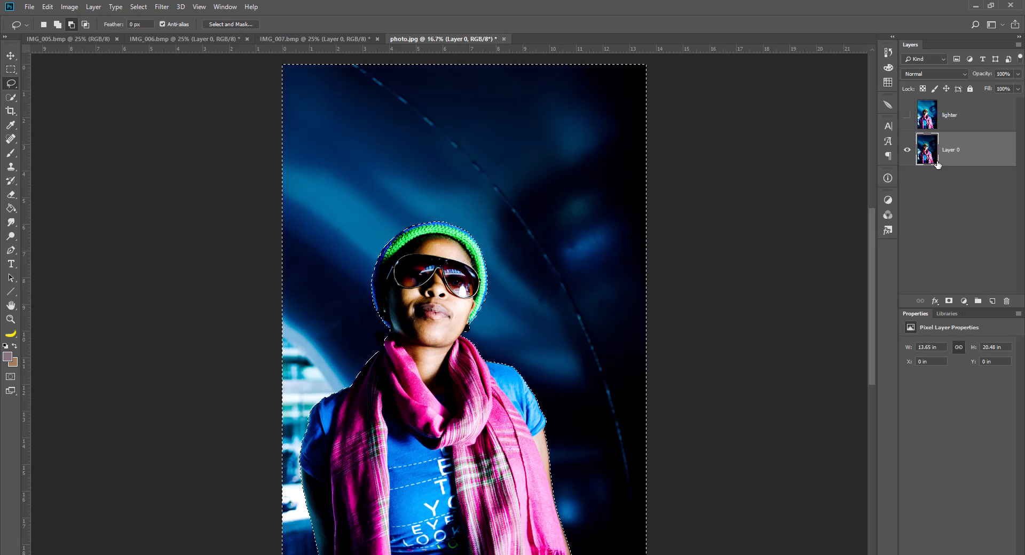
pyautogui.press('Delete')
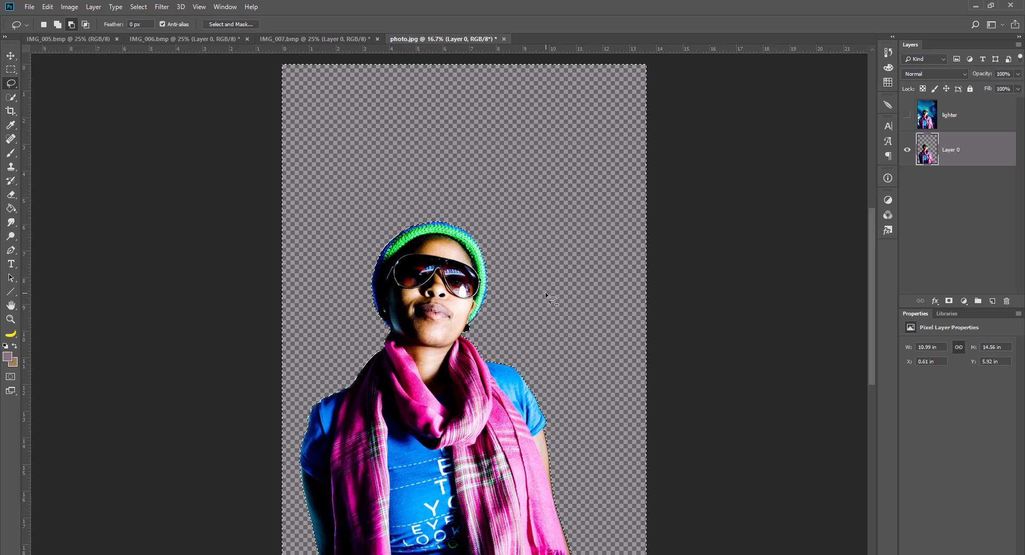
pyautogui.hotkey('ctrl', 'd')
# Step: Inspect the cut-out woman on Layer 0 and compare it with the "lighter" layer by briefly showing that layer
pyautogui.scroll(-5, 554, 310)
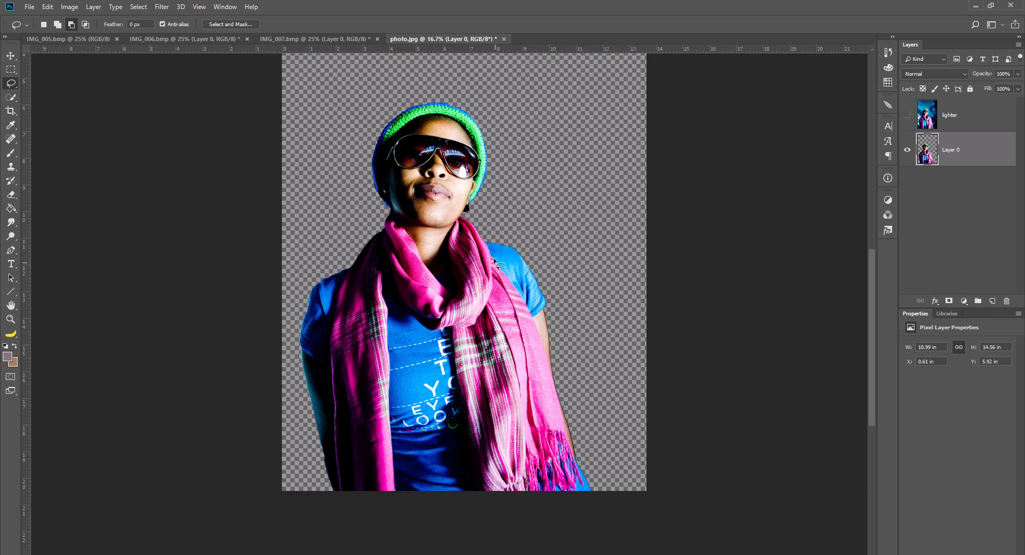
pyautogui.scroll(3, 618, 345)
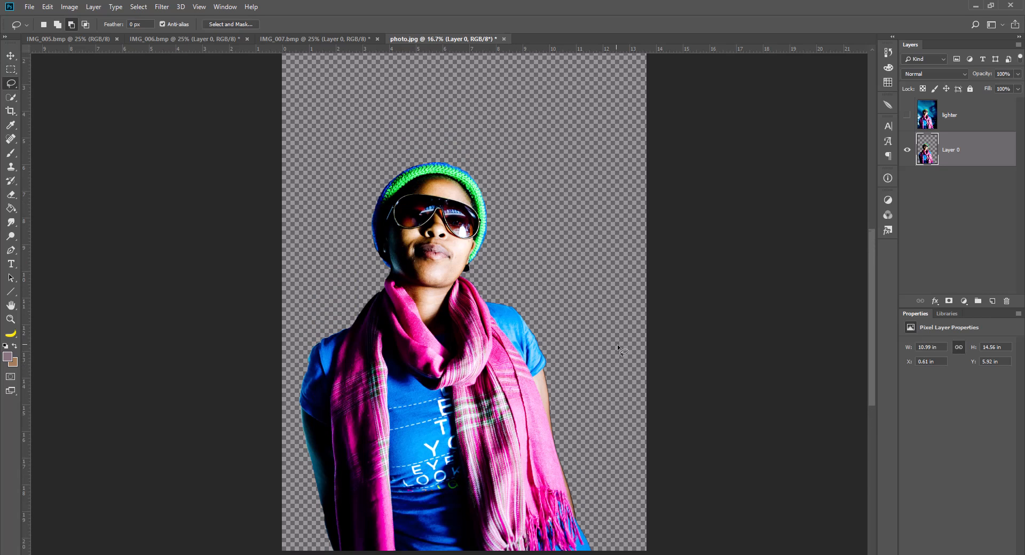
pyautogui.scroll(-2, 653, 353)
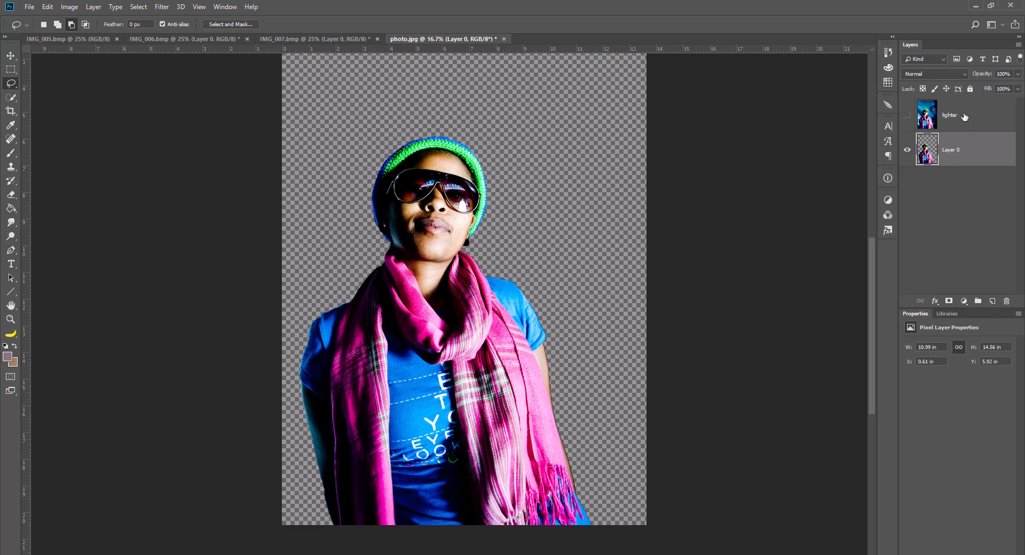
pyautogui.click(908, 116)
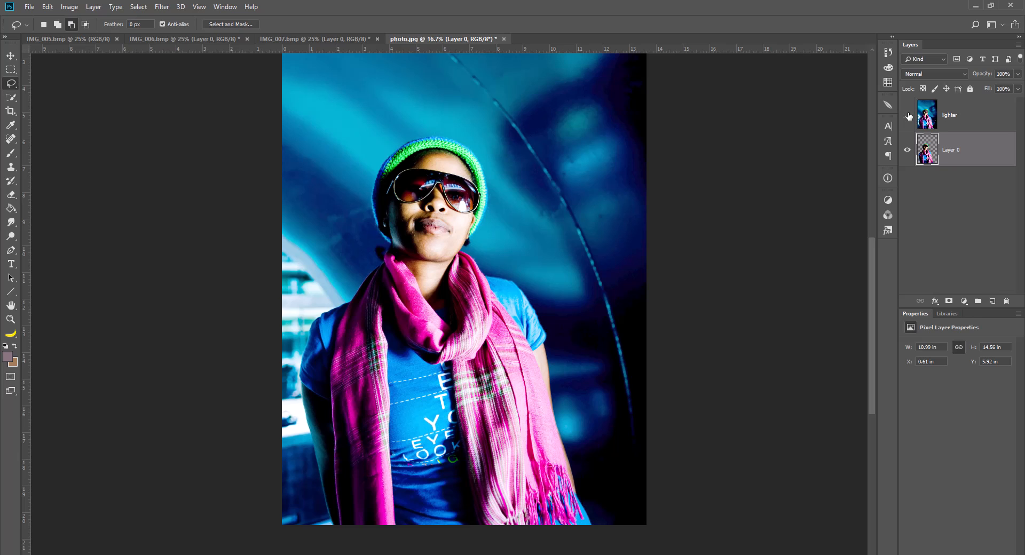
pyautogui.click(908, 115)
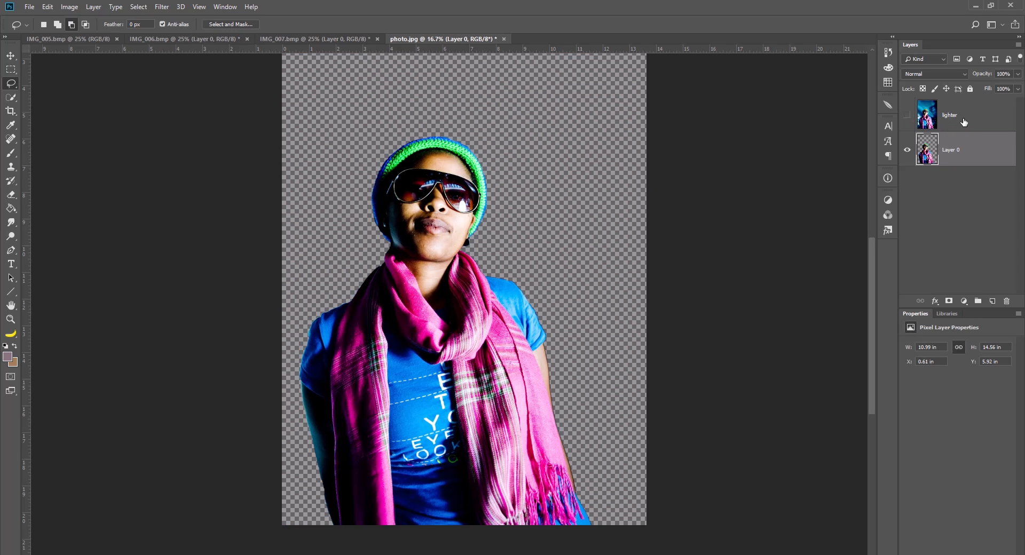